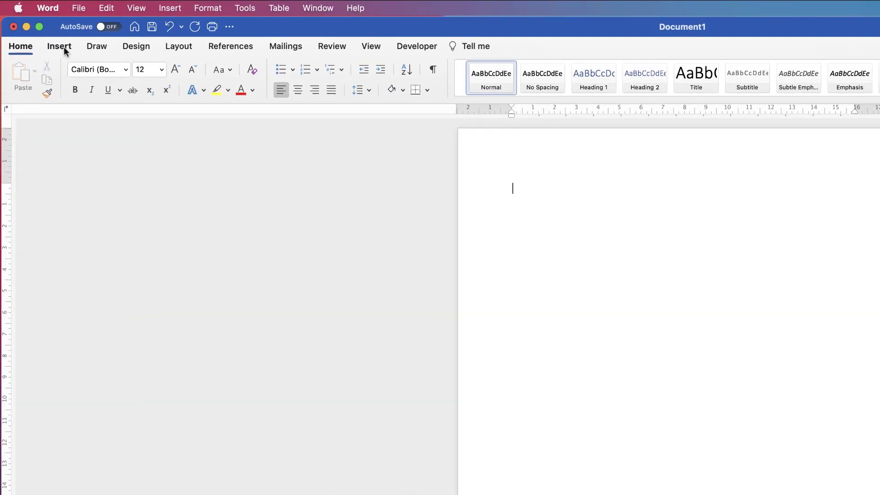
- Choose Picture from File and select pexels-andrea-piacquadio-3786525.jpg
click(61, 46)
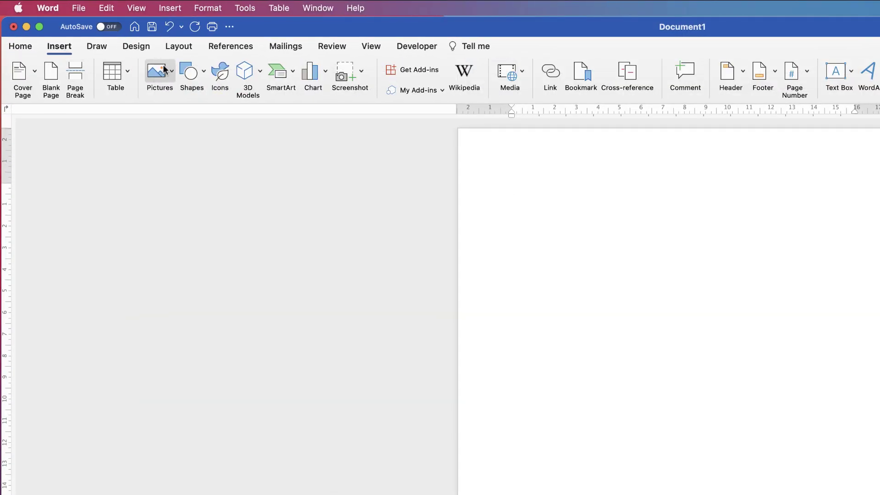
click(172, 75)
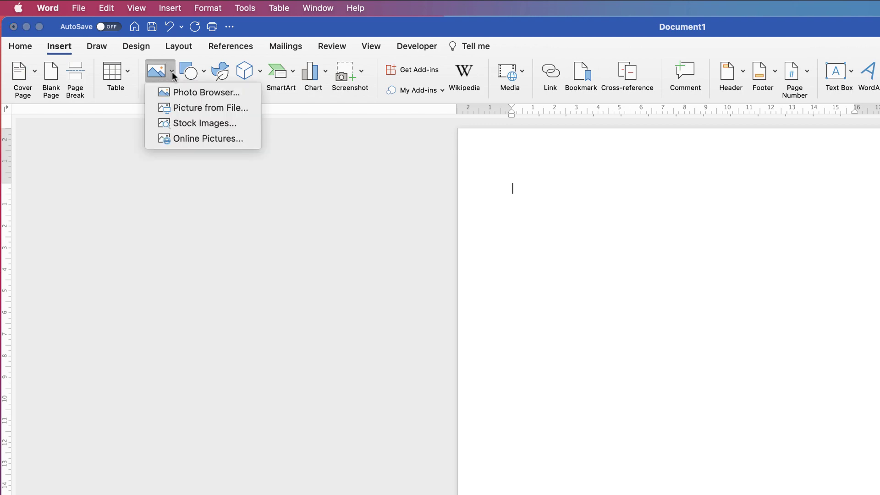
click(195, 109)
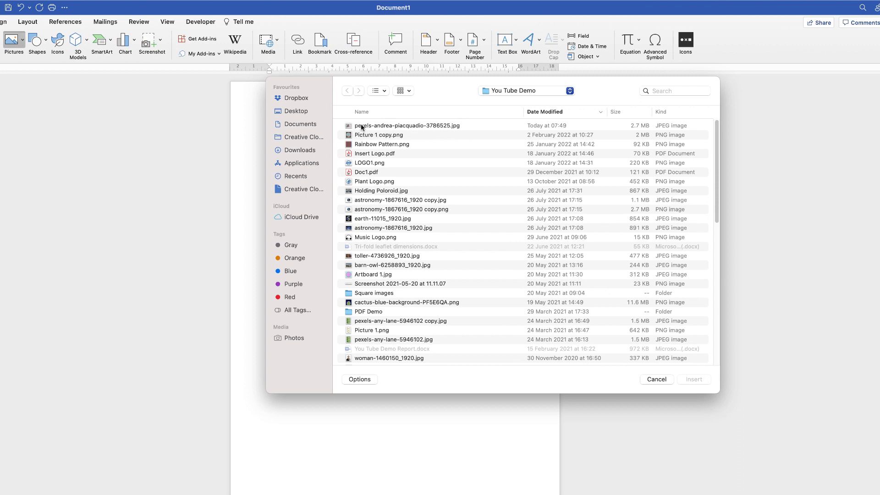
click(362, 128)
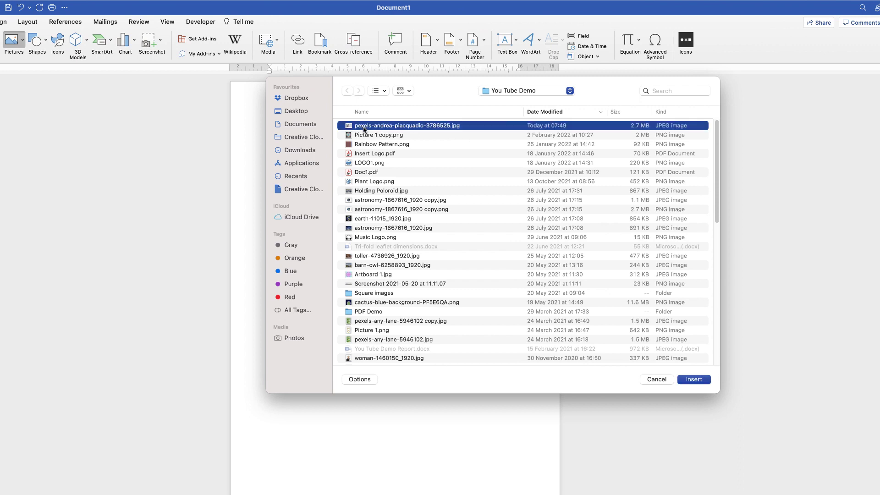
- Insert the chosen photo and set it to float In Front of Text
click(692, 380)
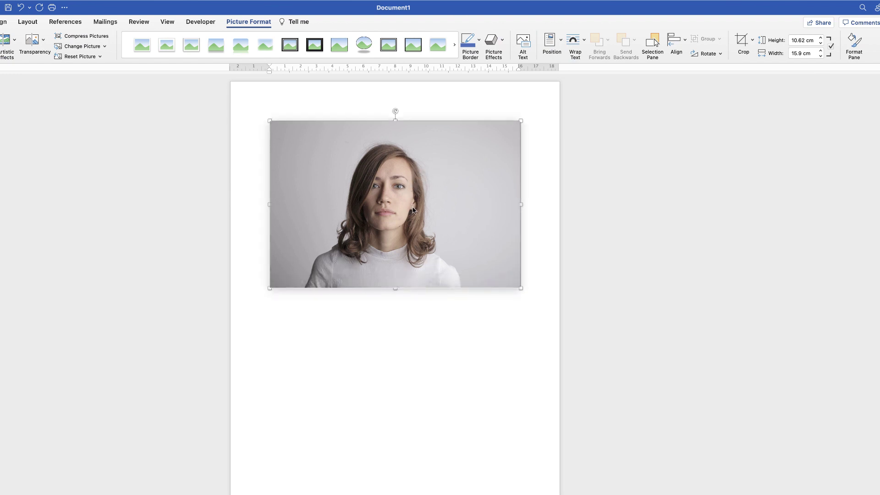
click(452, 164)
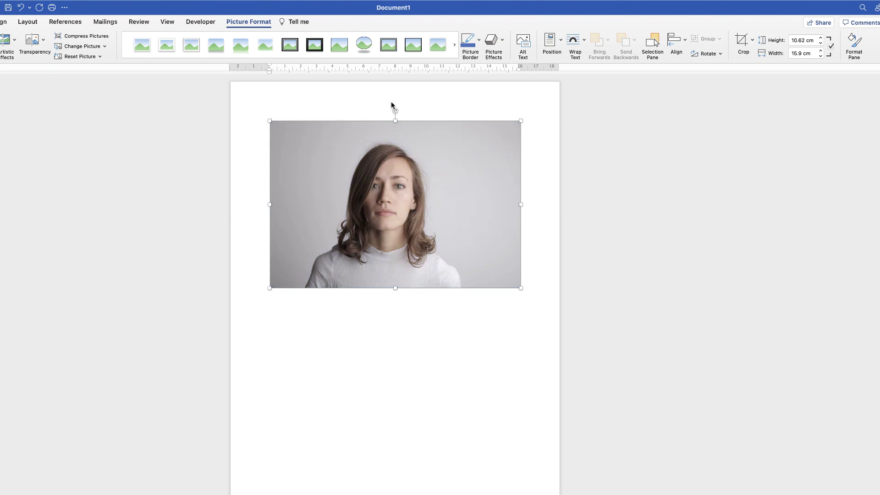
right_click(432, 167)
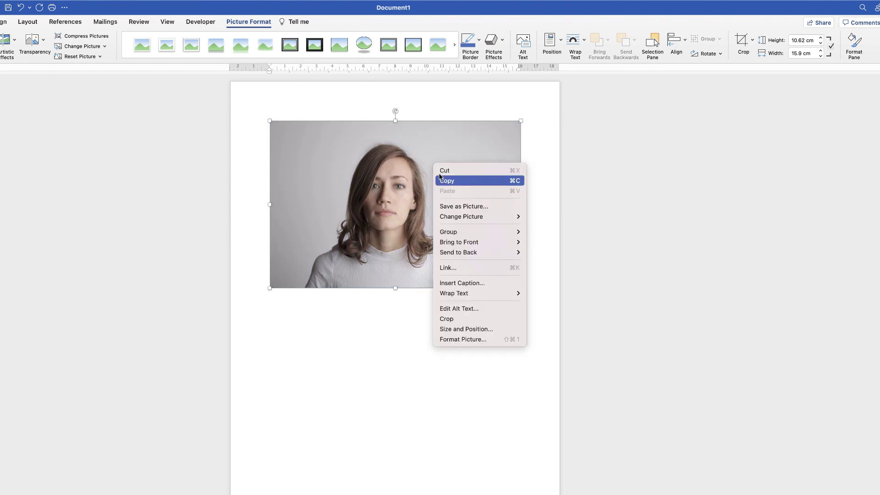
mouse_move(478, 293)
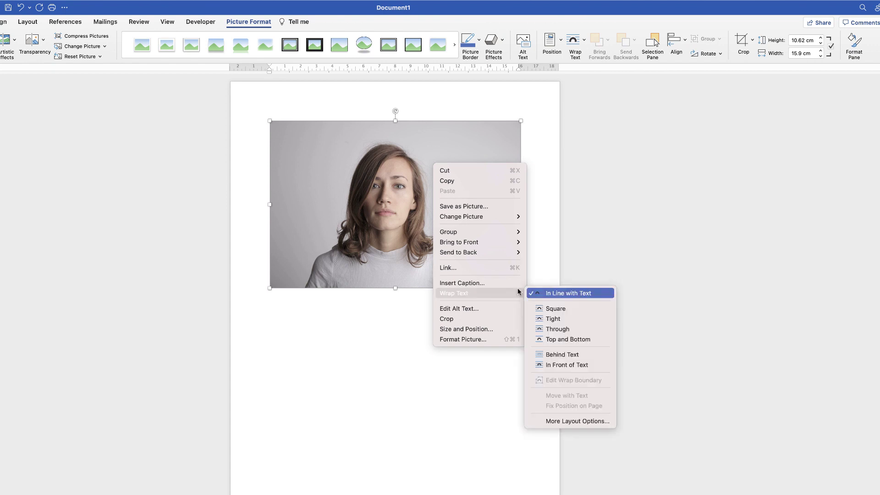
click(566, 366)
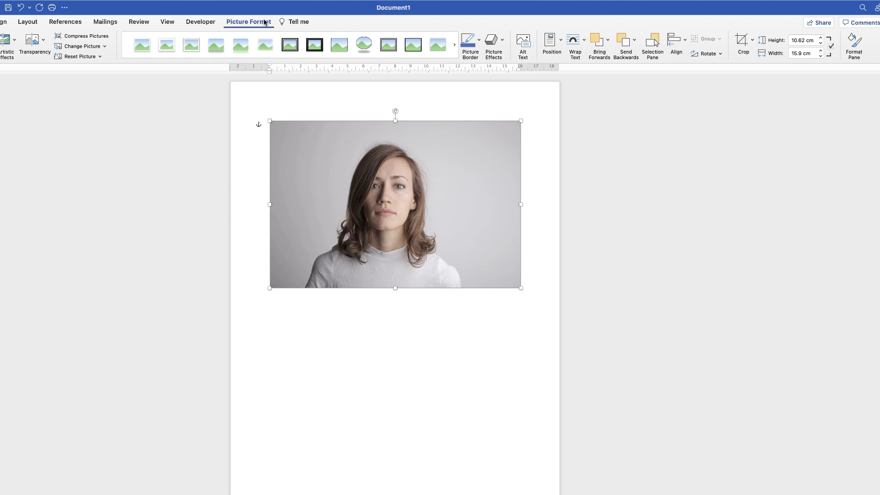
- Confirm In Front of Text wrapping and move the photo up near the top-left margin
click(586, 45)
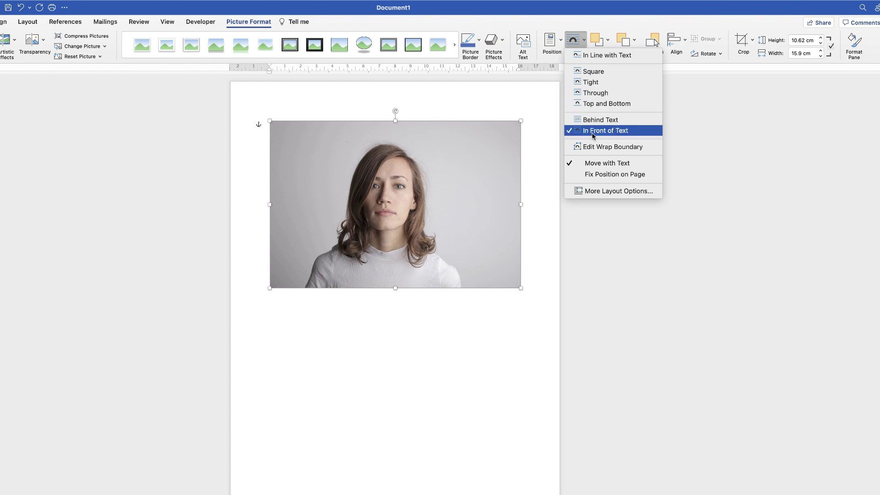
click(462, 349)
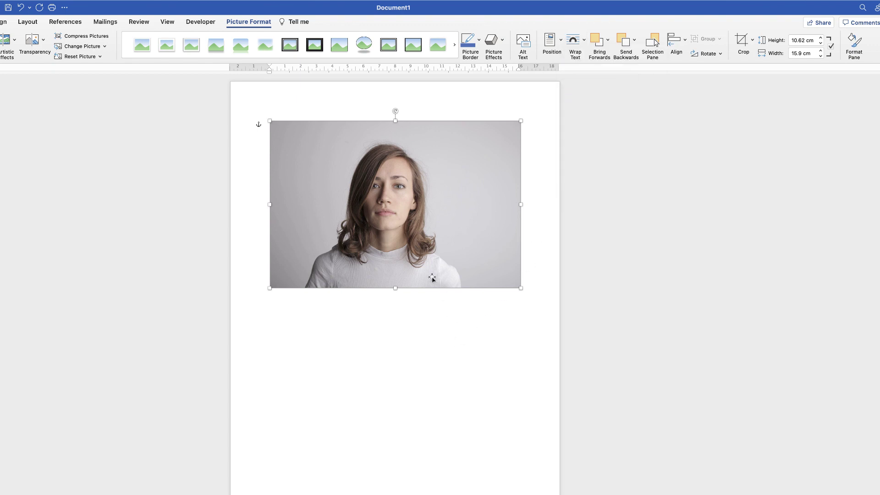
drag(406, 203, 428, 208)
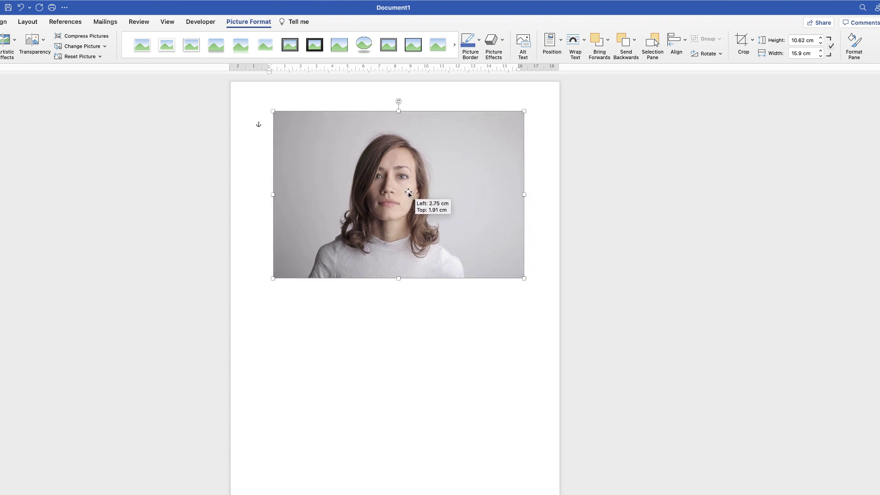
drag(429, 209, 408, 188)
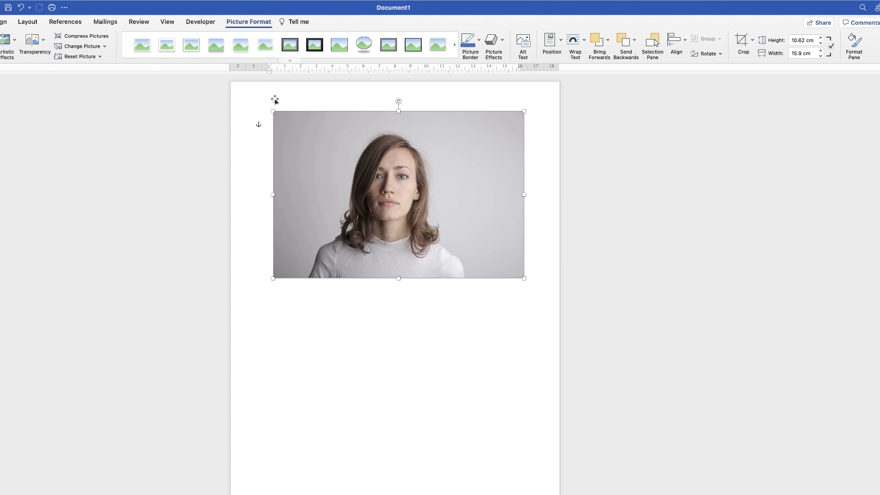
- Start cropping the photo and trim a strip off its right side
click(742, 45)
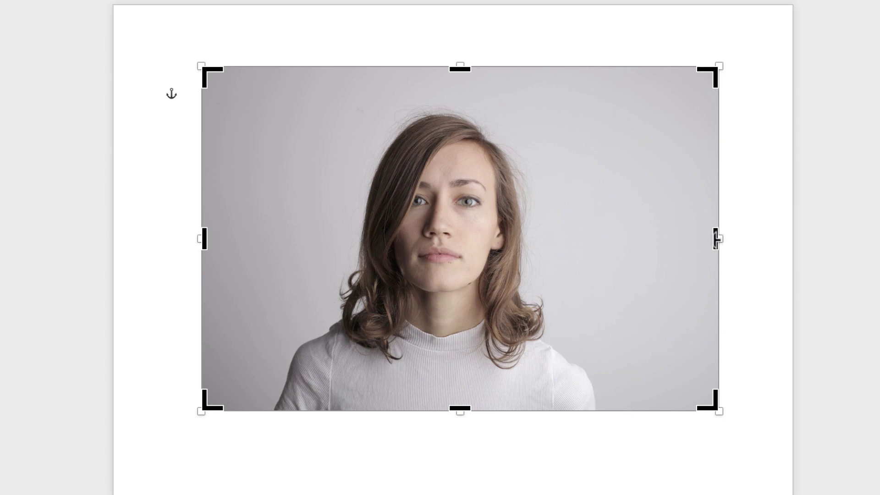
drag(716, 239, 550, 259)
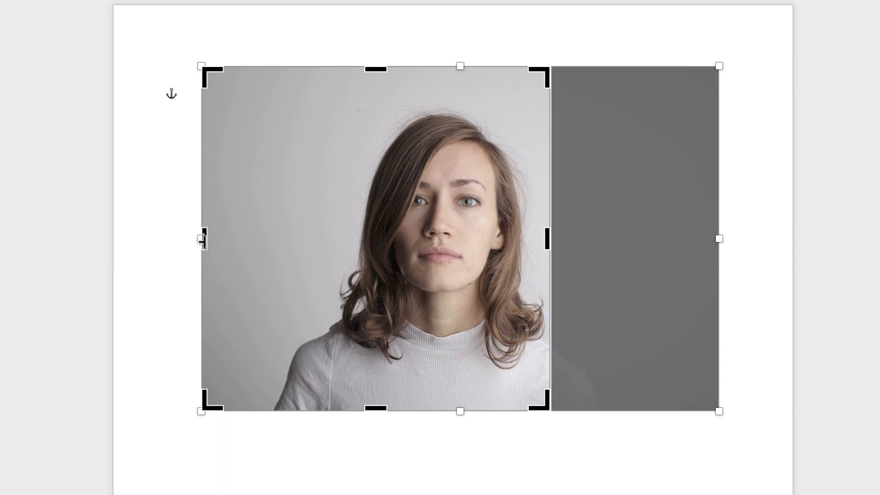
- Trim the left side and re-centre the face, giving a 9.01 × 6.97 cm crop
drag(203, 238, 244, 249)
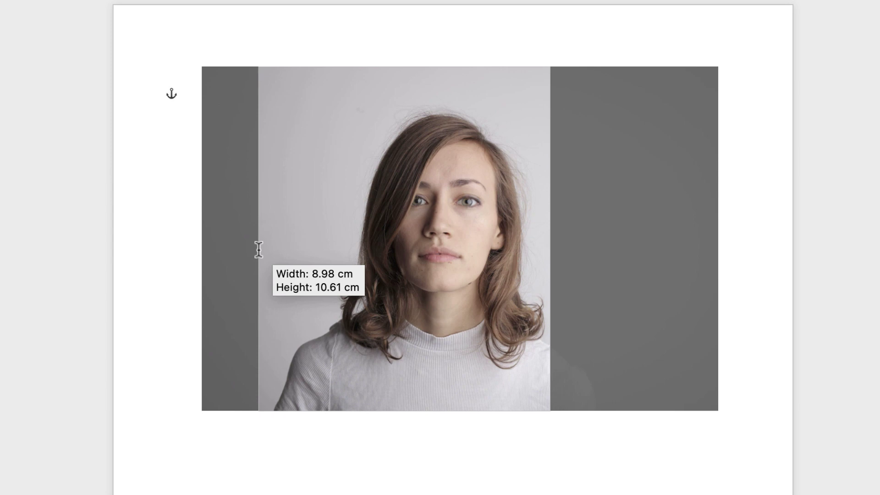
mouse_move(244, 249)
mouse_down()
mouse_move(434, 246)
mouse_move(324, 246)
mouse_up()
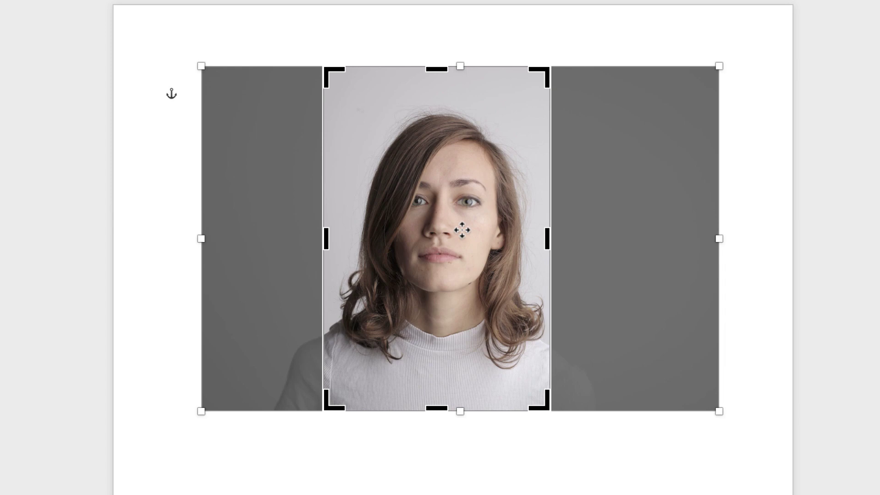
drag(461, 230, 452, 231)
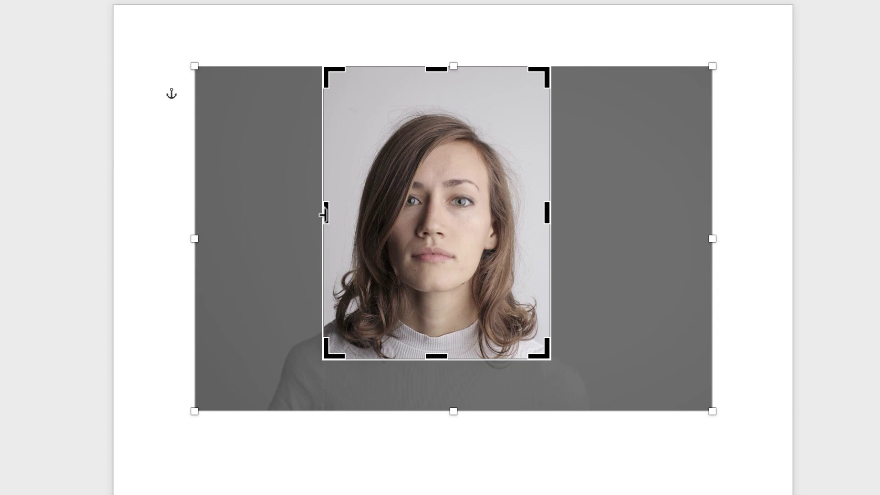
drag(320, 214, 320, 213)
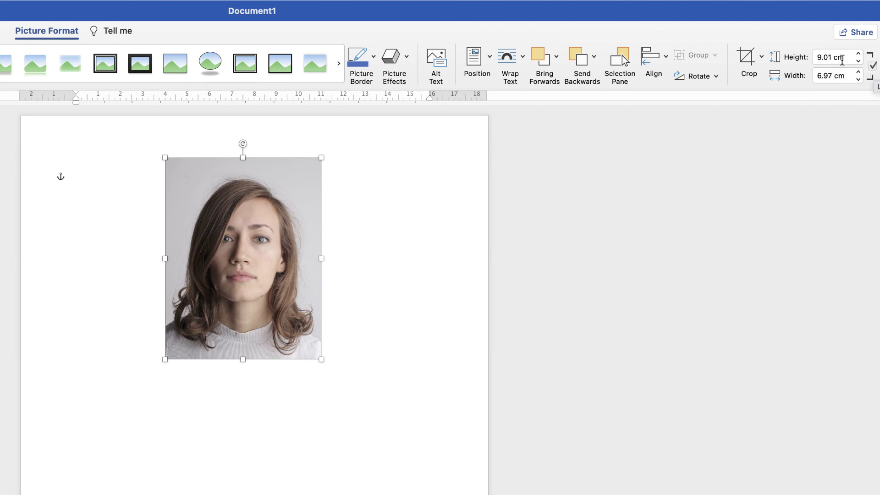
- Set the photo height to 4.5 cm (3.48 cm wide) and move it top-left
drag(847, 57, 816, 58)
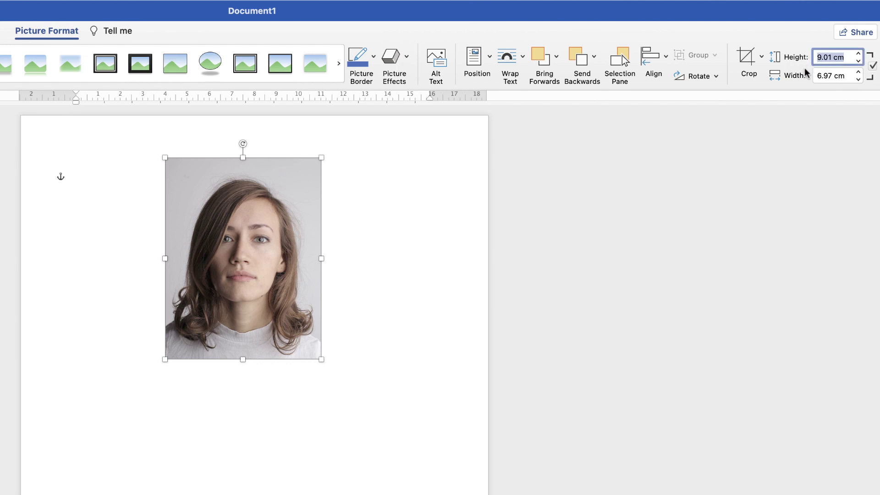
text(4.5)
key(Return)
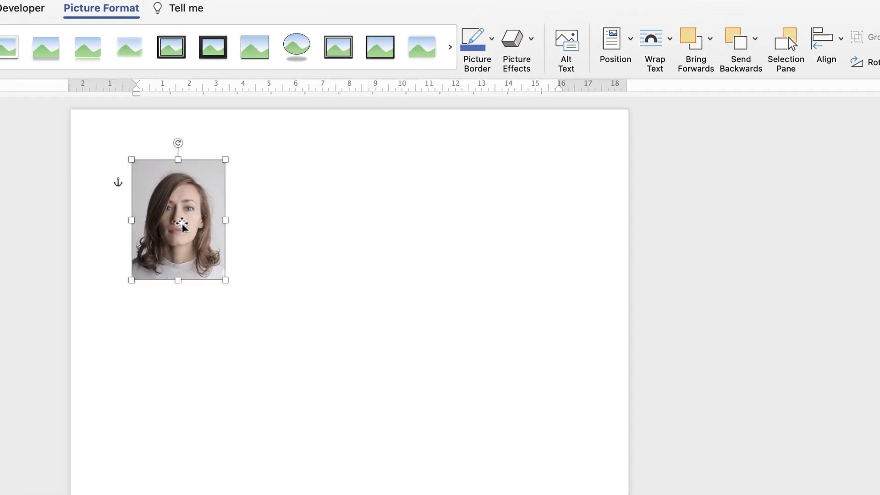
drag(212, 206, 198, 236)
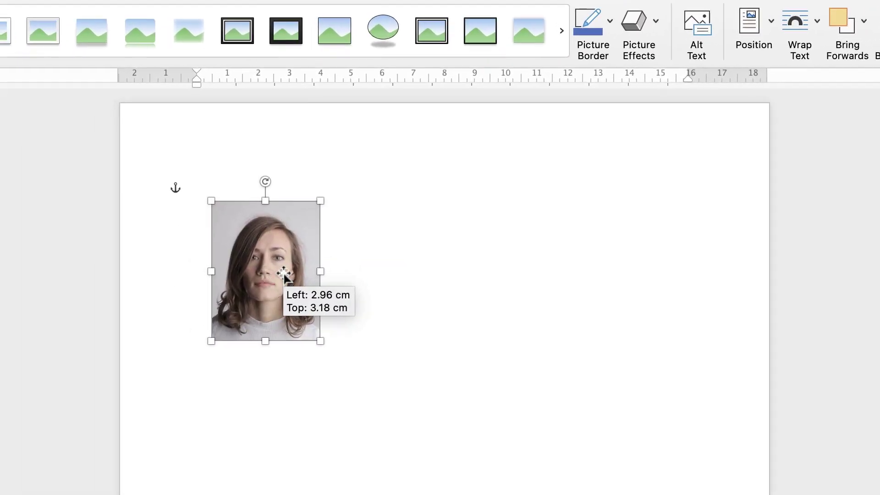
drag(366, 269, 248, 236)
- Paste sample body paragraphs and move the photo over the first paragraph
click(379, 245)
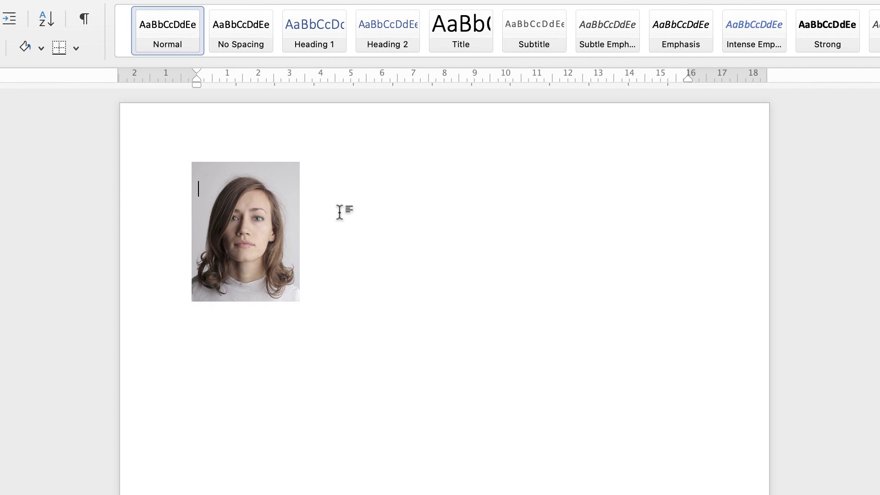
key(super+v)
mouse_move(249, 243)
mouse_down()
mouse_move(250, 271)
mouse_move(397, 369)
mouse_move(291, 253)
mouse_move(298, 215)
mouse_up()
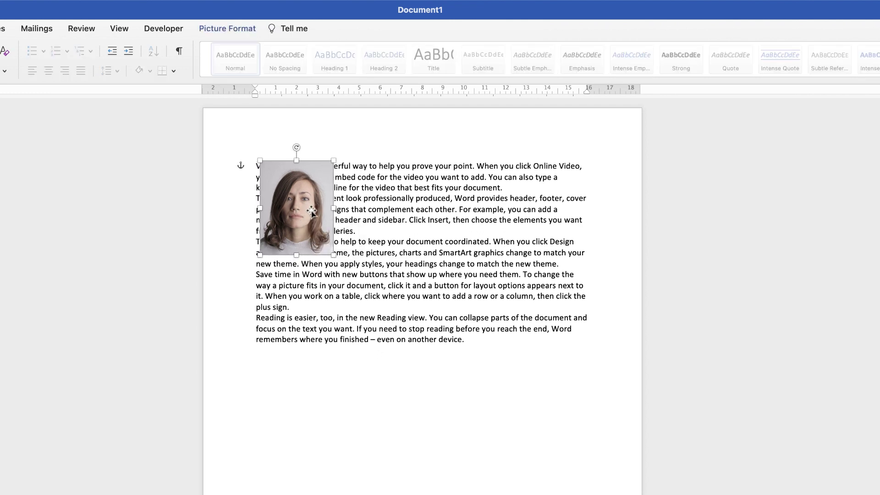
click(309, 213)
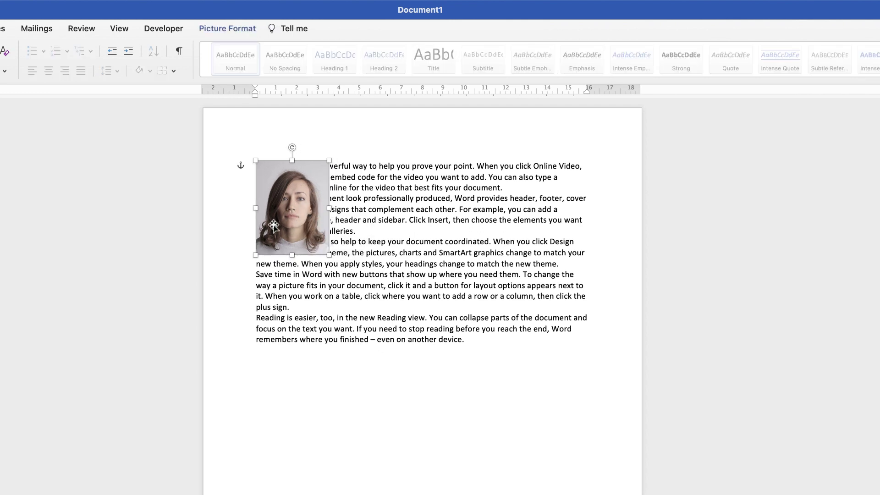
- Apply Tight text wrapping to the photo and nudge it slightly lower
click(249, 31)
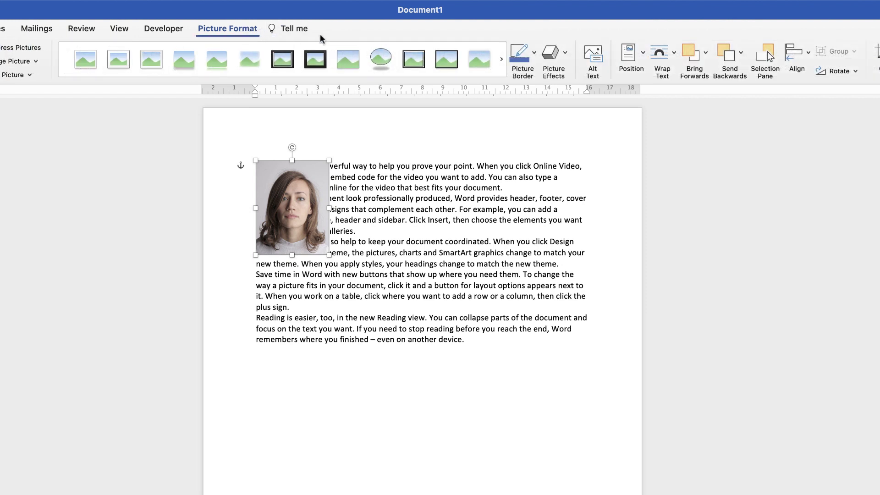
click(674, 51)
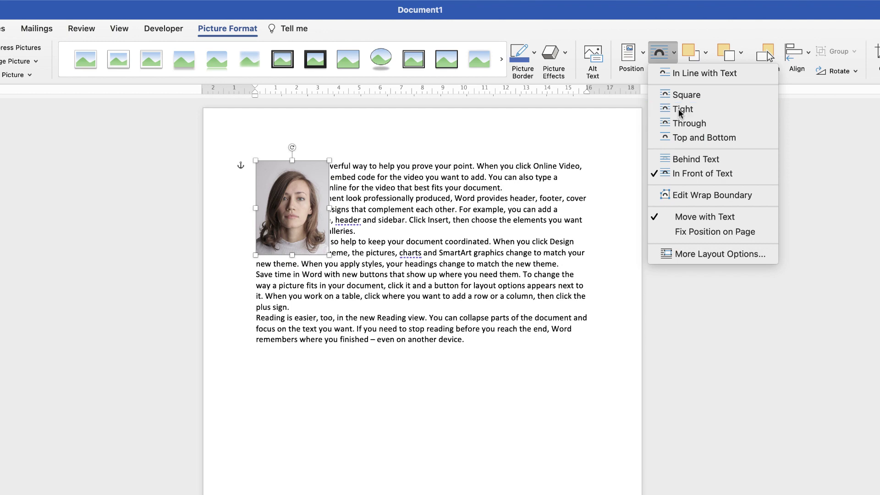
click(682, 108)
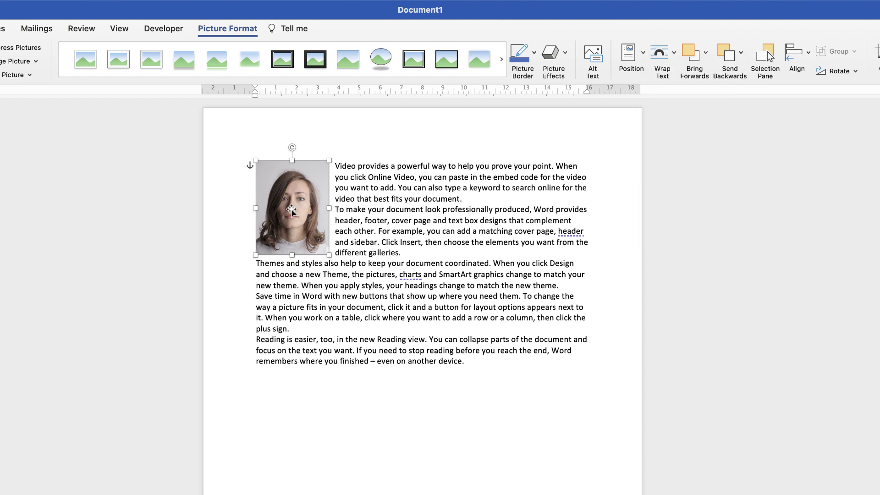
mouse_move(291, 211)
mouse_down()
mouse_move(292, 230)
mouse_move(292, 218)
mouse_up()
- Switch to Top and Bottom wrapping and drag the photo into the third paragraph
click(673, 55)
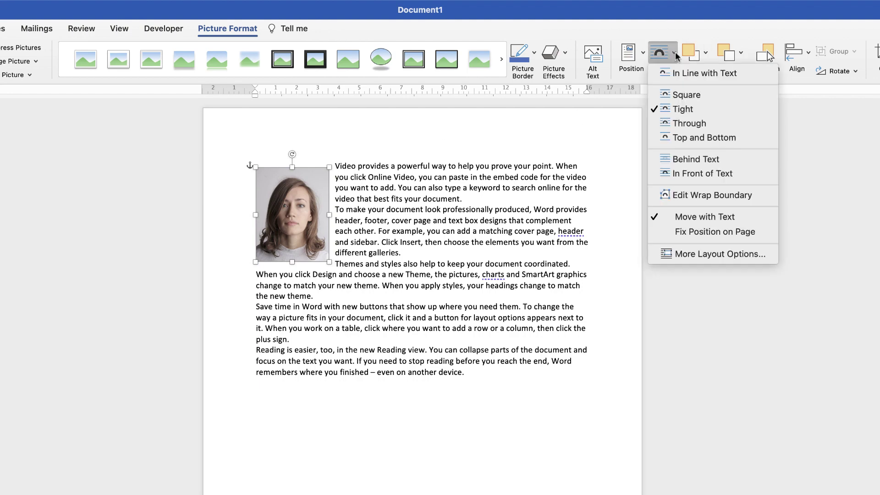
click(692, 141)
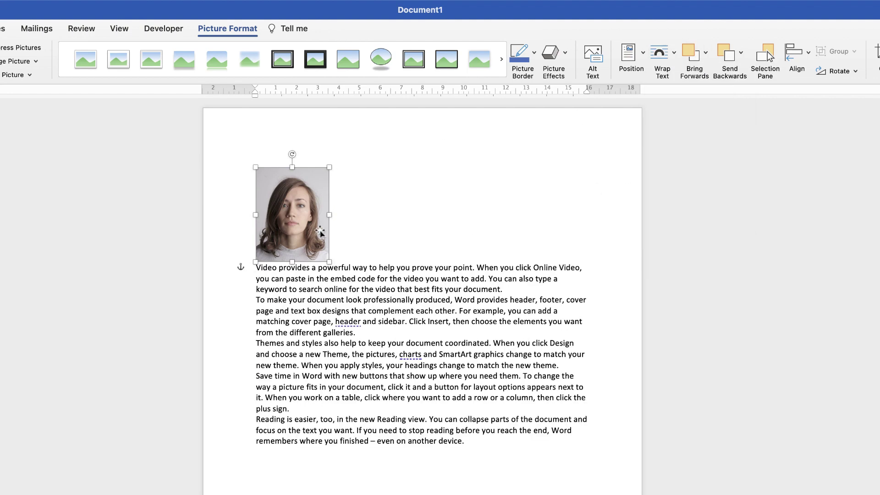
mouse_move(298, 226)
mouse_down()
mouse_move(298, 297)
mouse_move(411, 322)
mouse_move(402, 333)
mouse_move(292, 306)
mouse_move(301, 299)
mouse_up()
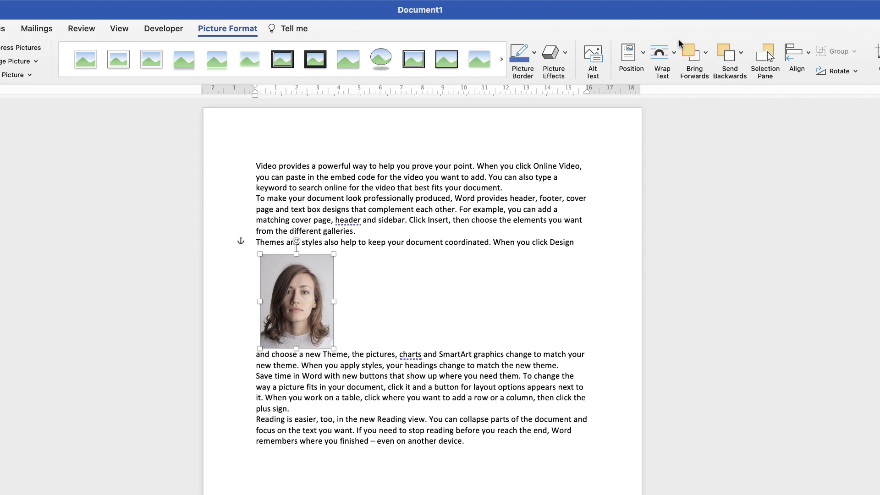